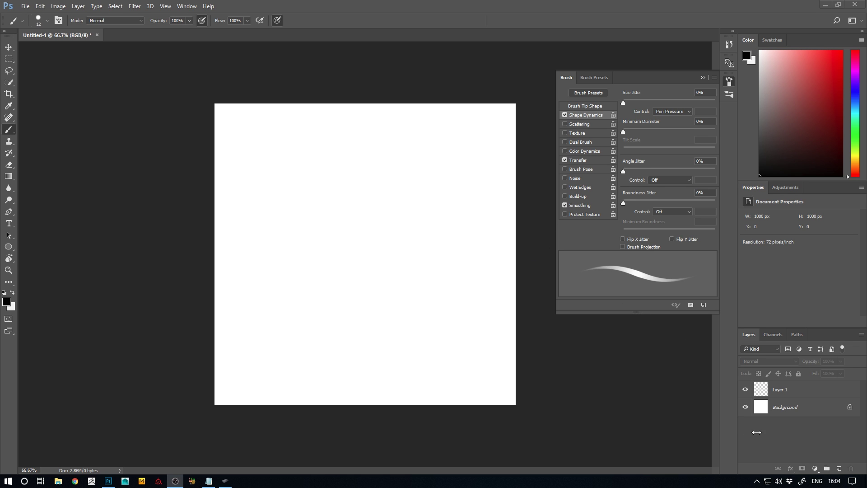
# - Paint a test brush stroke on Layer 1, then undo it
pyautogui.click(779, 391)
pyautogui.moveTo(388, 197)
pyautogui.mouseDown()
pyautogui.moveTo(424, 251)
pyautogui.moveTo(413, 316)
pyautogui.moveTo(417, 192)
pyautogui.moveTo(468, 265)
pyautogui.mouseUp()
pyautogui.hotkey('ctrl', 'z')
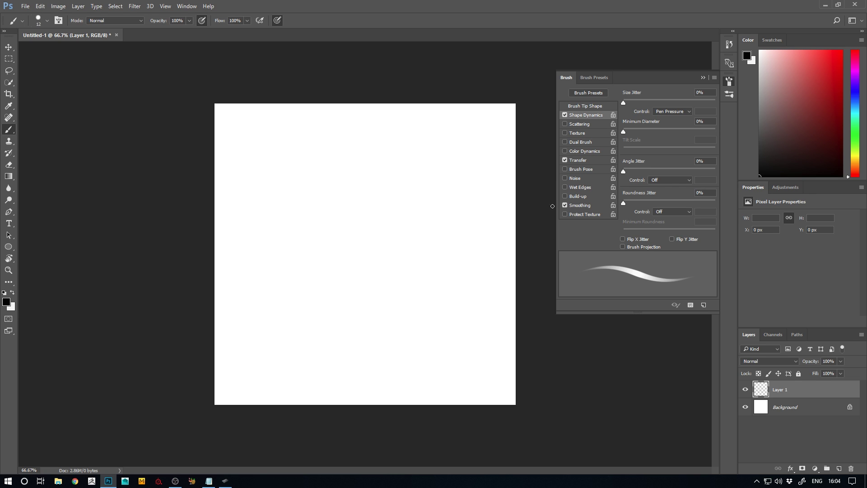
# - Minimize Photoshop and create a new text document on the desktop
pyautogui.click(823, 7)
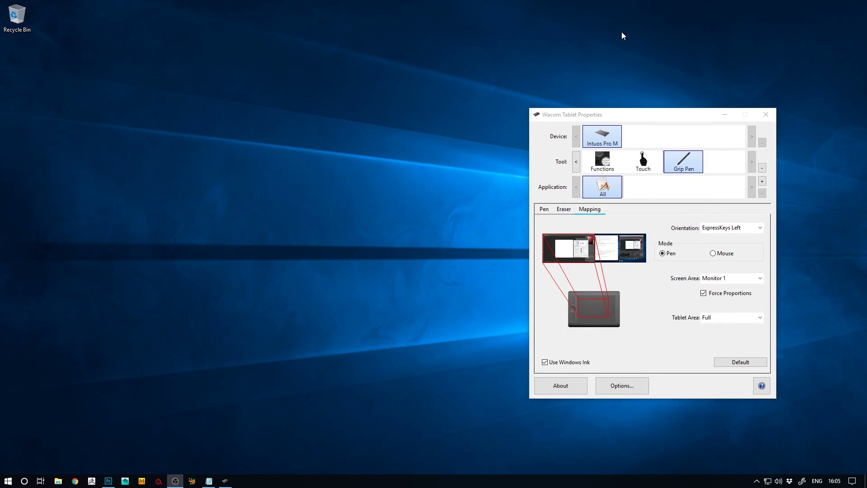
pyautogui.moveTo(612, 114); pyautogui.dragTo(634, 114)
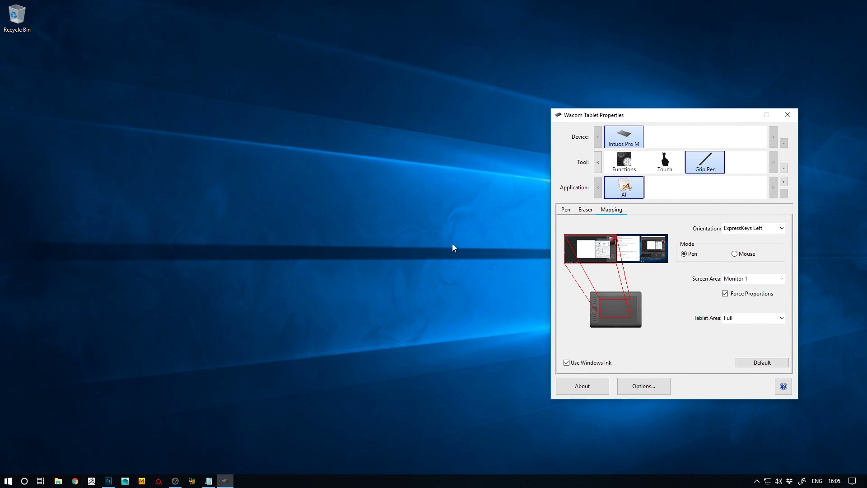
pyautogui.rightClick(443, 265)
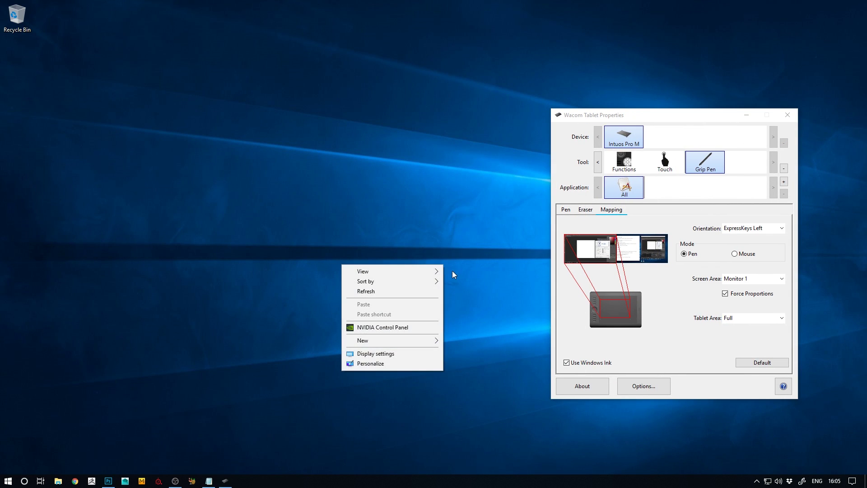
pyautogui.moveTo(403, 344)
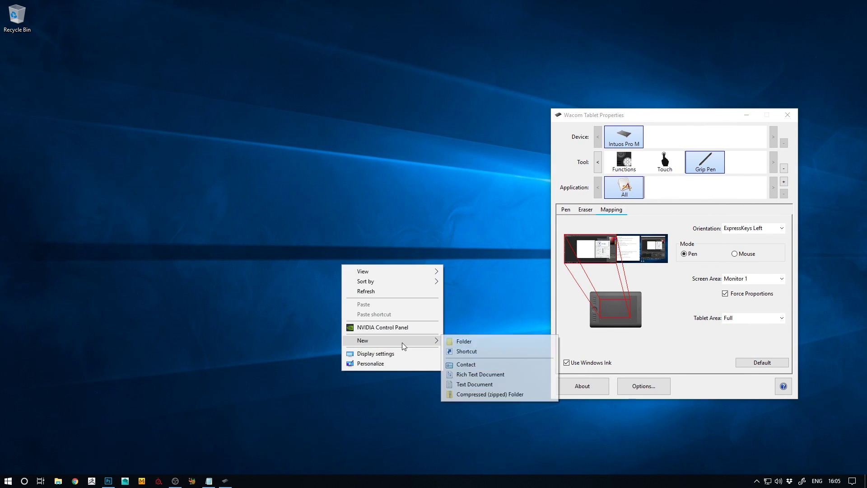
pyautogui.click(492, 384)
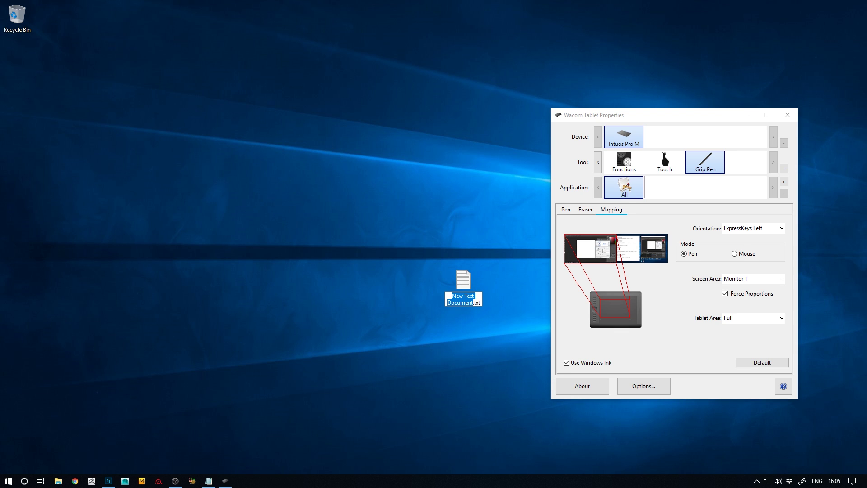
pyautogui.press('Return')
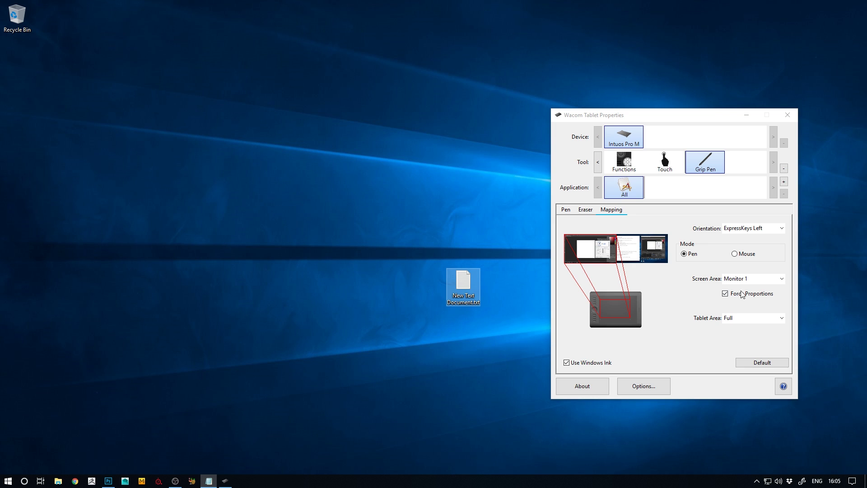
# - Rename the new file to PSUserConfig.txt and open it in Notepad
pyautogui.press('F2')
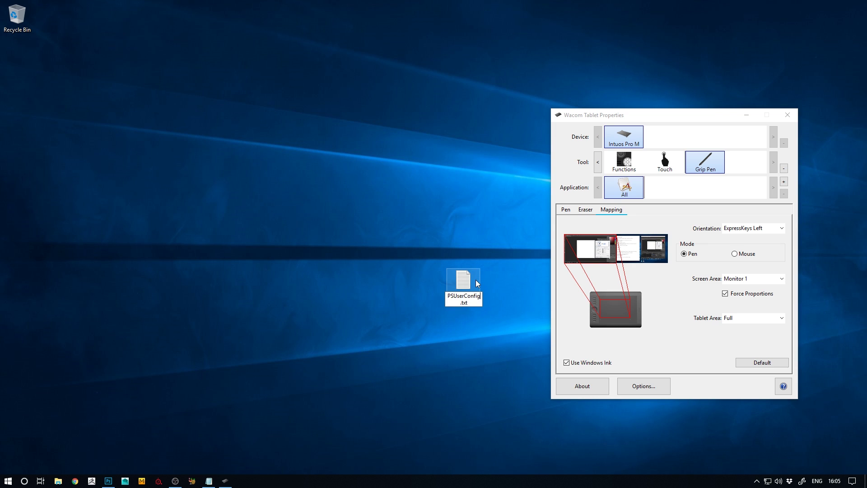
pyautogui.press('Return')
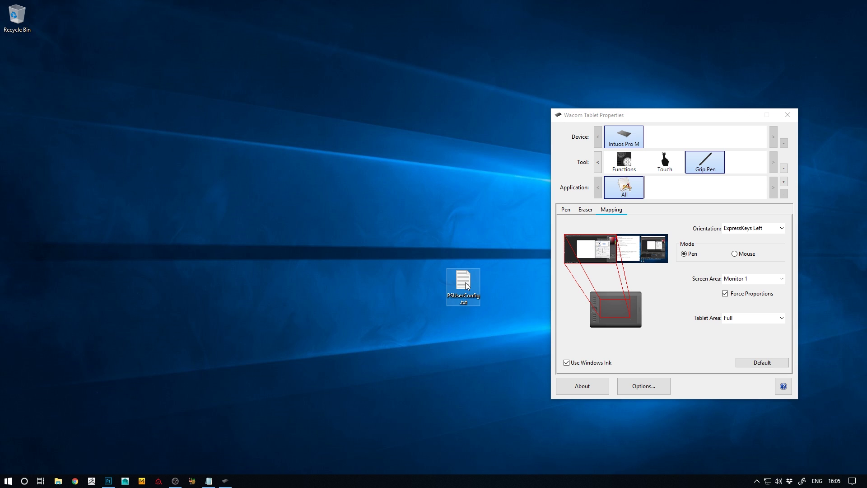
pyautogui.doubleClick(467, 285)
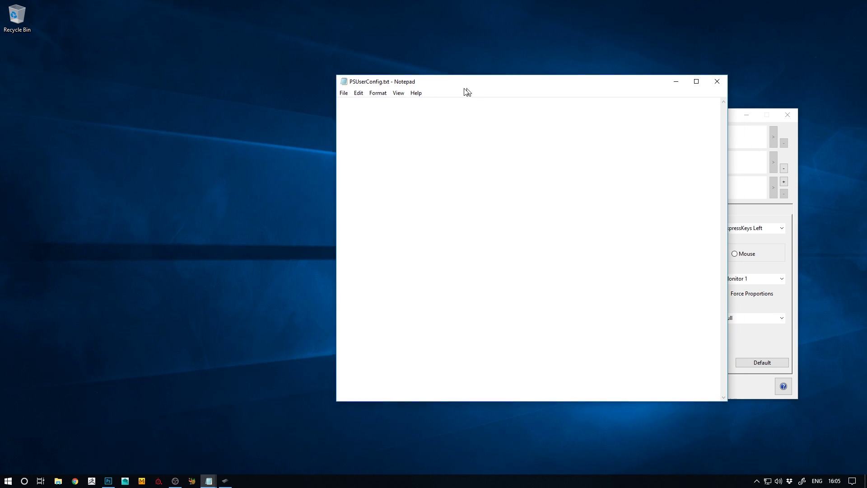
# - Paste 'UseSystemStylus 0' into PSUserConfig.txt and close Notepad
pyautogui.moveTo(455, 90); pyautogui.dragTo(406, 98)
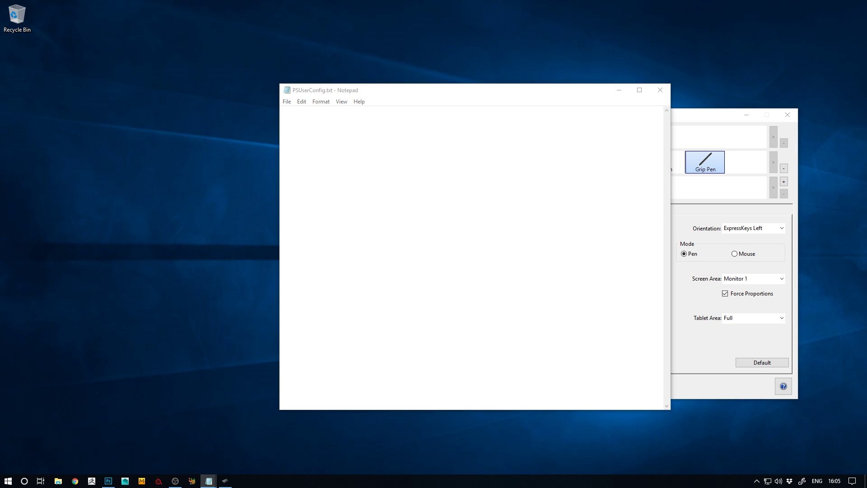
pyautogui.write('UseSystemStylus 0')
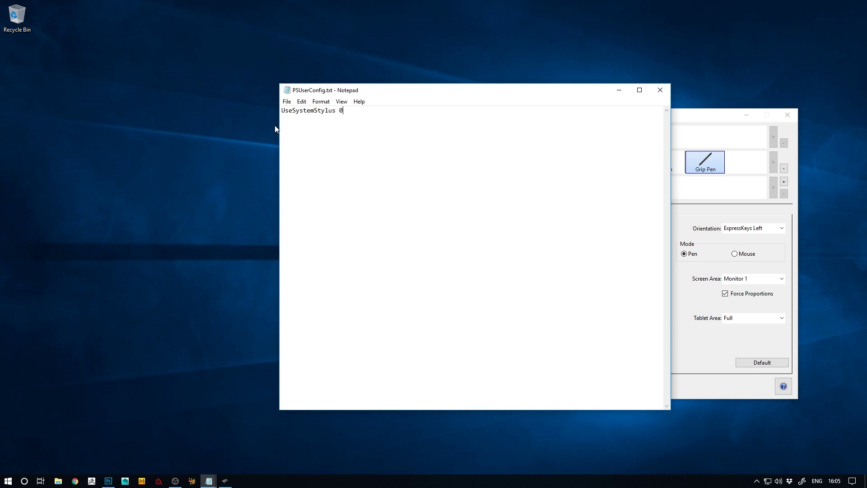
pyautogui.moveTo(375, 91); pyautogui.dragTo(378, 91)
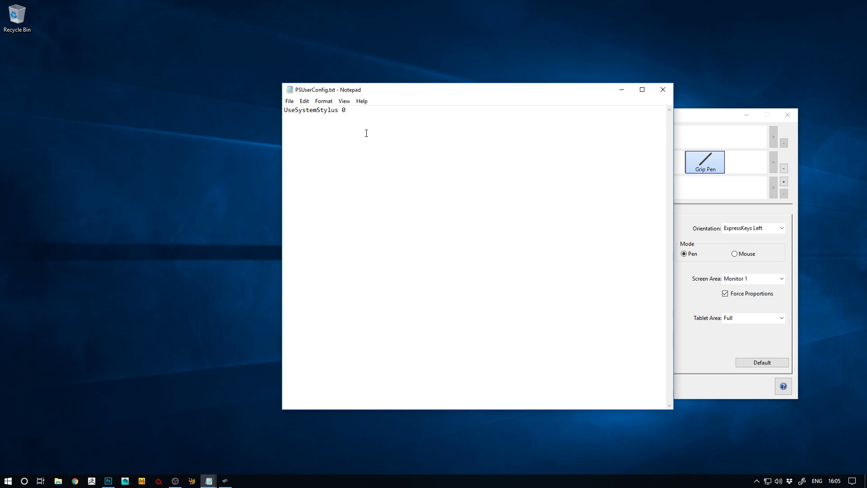
pyautogui.click(663, 89)
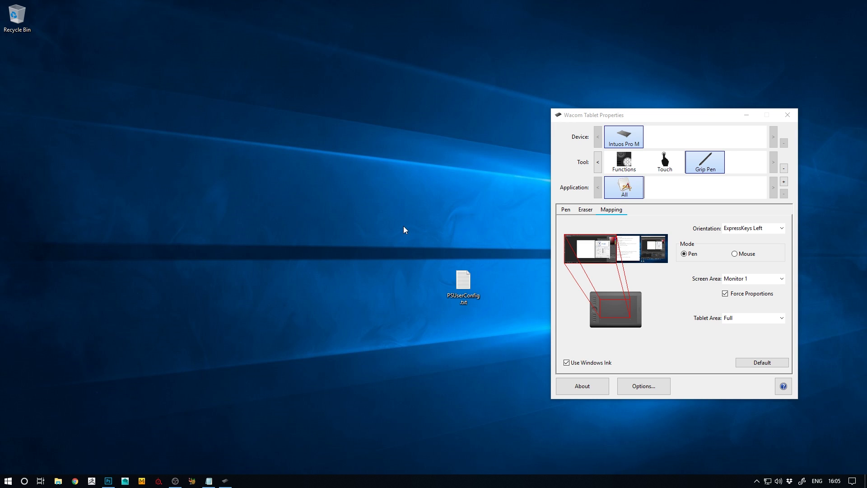
pyautogui.moveTo(595, 117); pyautogui.dragTo(616, 112)
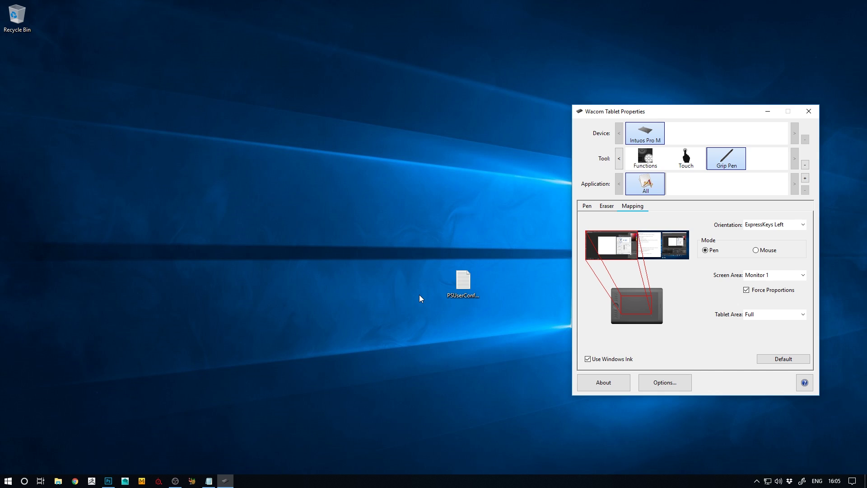
pyautogui.click(389, 198)
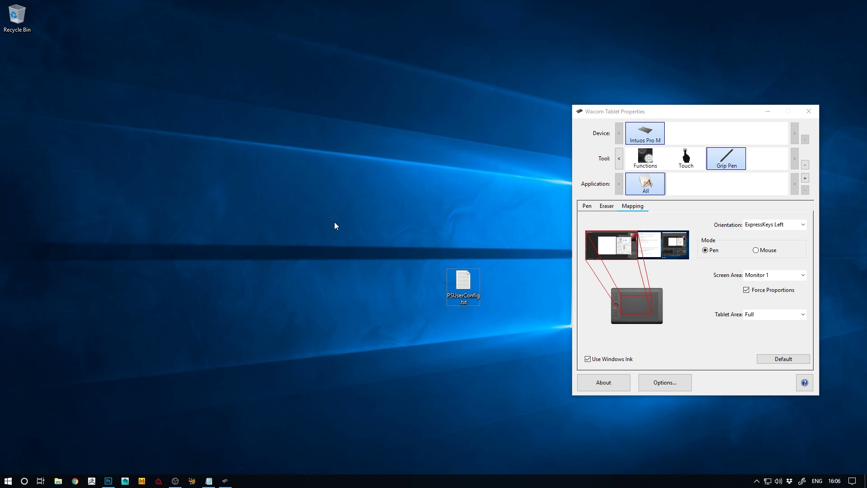
# - Open File Explorer and browse C: > Users > profile > AppData, checking hidden-item options
pyautogui.press('super+e')
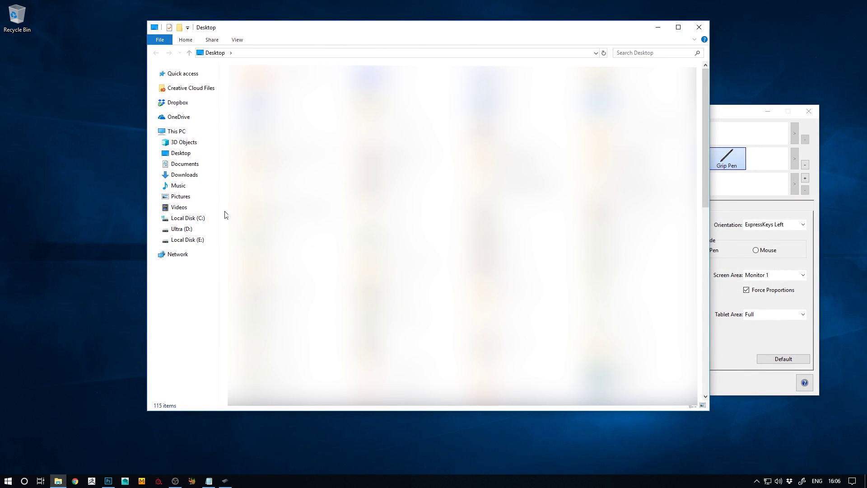
pyautogui.click(195, 219)
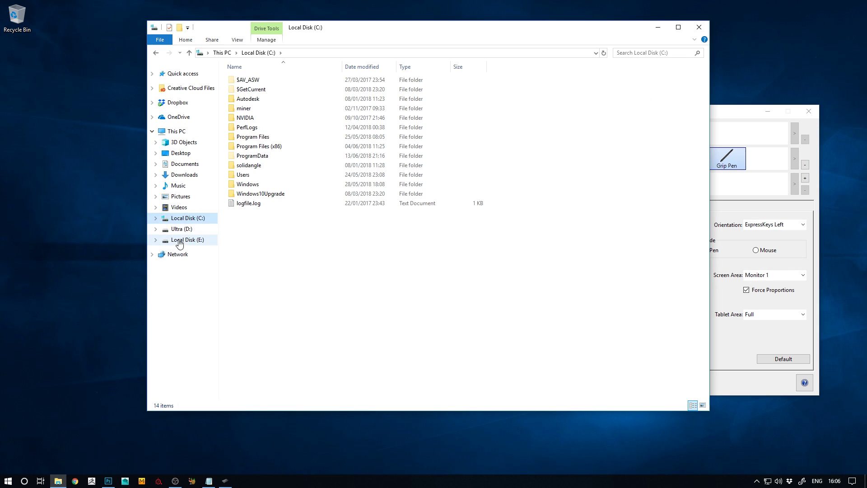
pyautogui.click(179, 134)
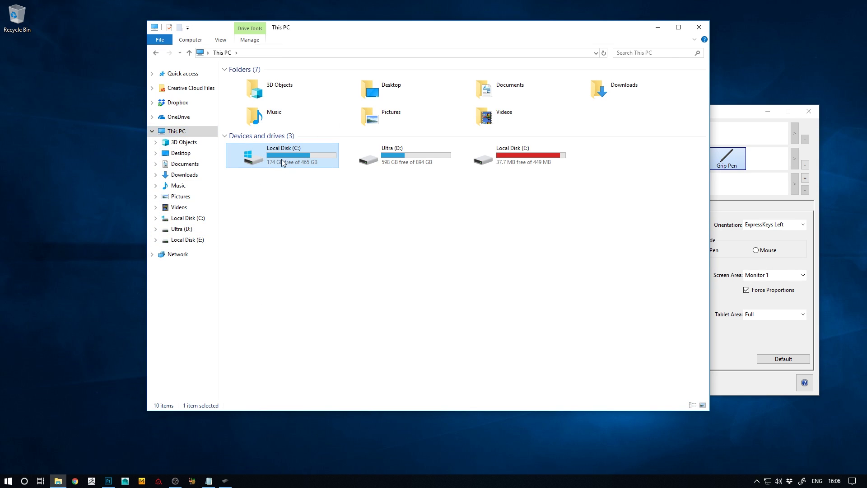
pyautogui.doubleClick(281, 159)
pyautogui.doubleClick(253, 178)
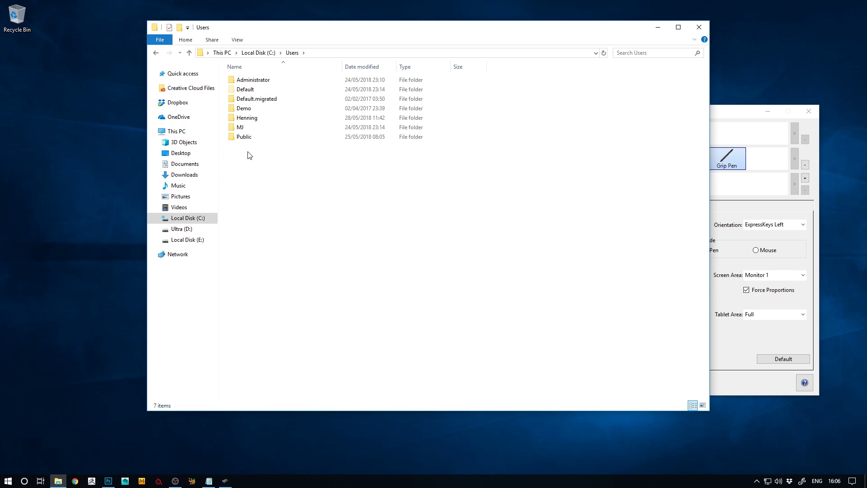
pyautogui.doubleClick(247, 129)
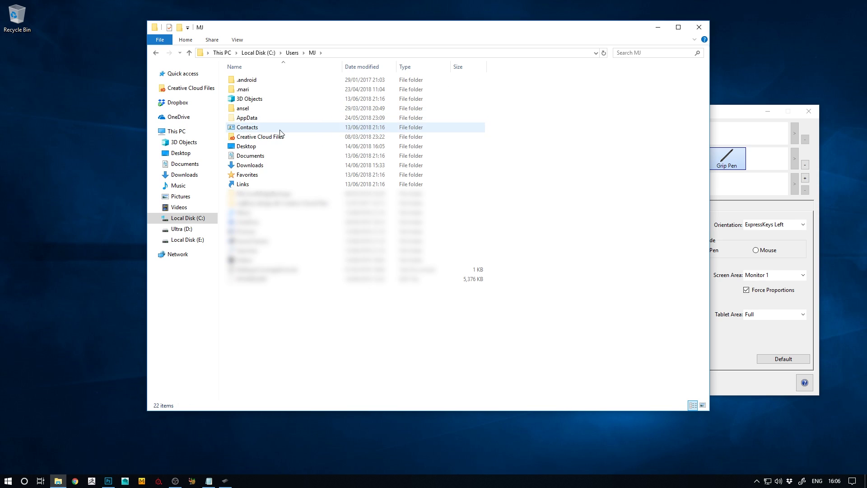
pyautogui.doubleClick(263, 118)
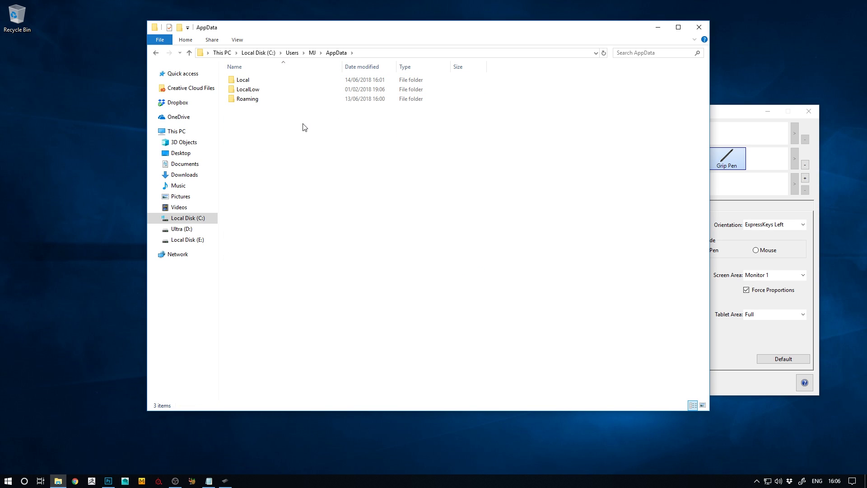
pyautogui.click(238, 41)
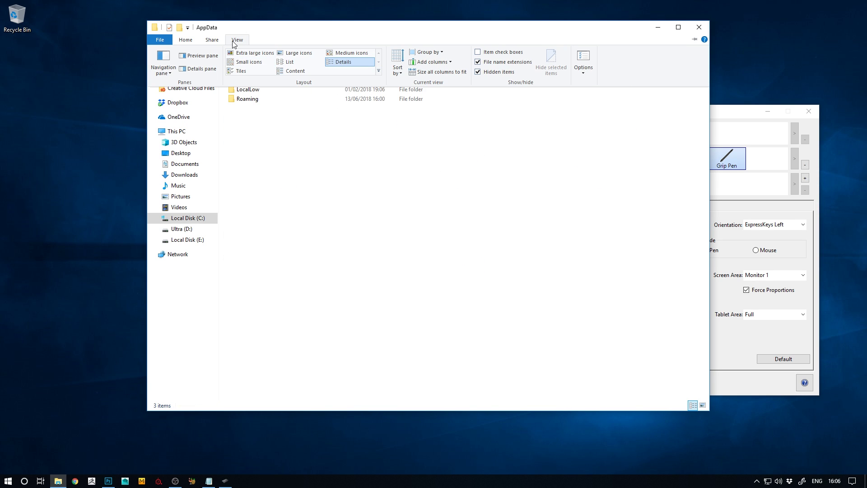
pyautogui.click(495, 116)
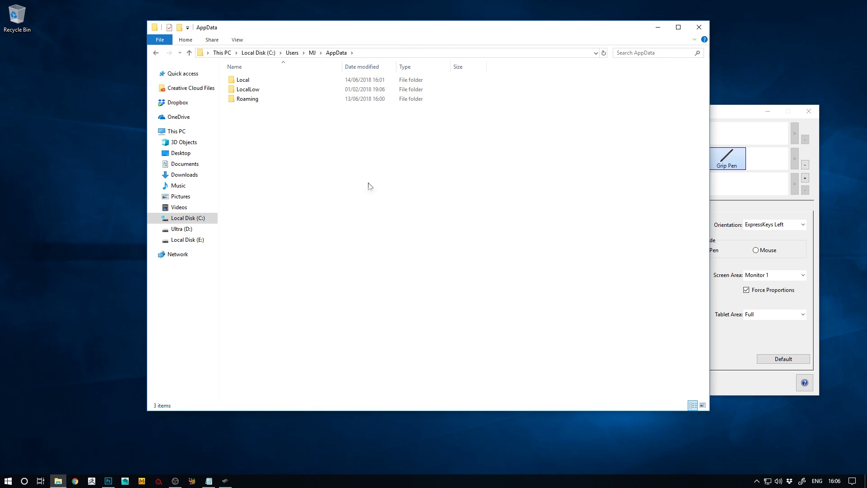
# - Go into Roaming > Adobe > Adobe Photoshop CC 2017 > Adobe Photoshop CC 2017 Settings
pyautogui.doubleClick(249, 98)
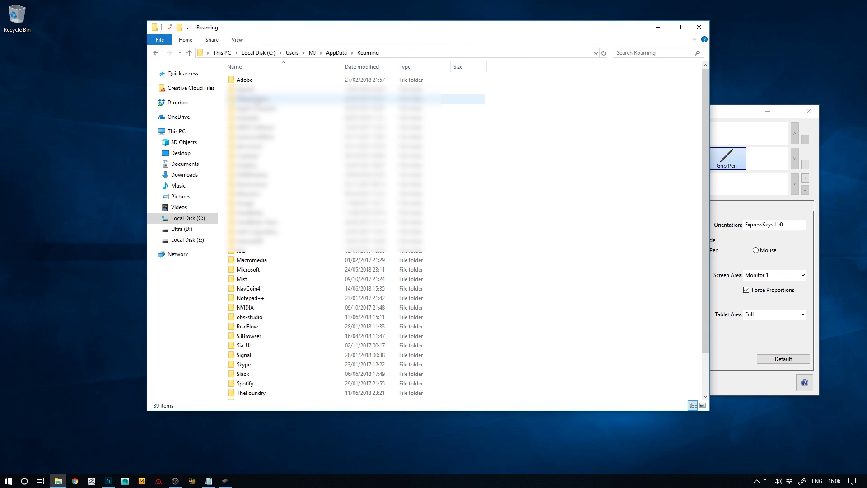
pyautogui.doubleClick(260, 82)
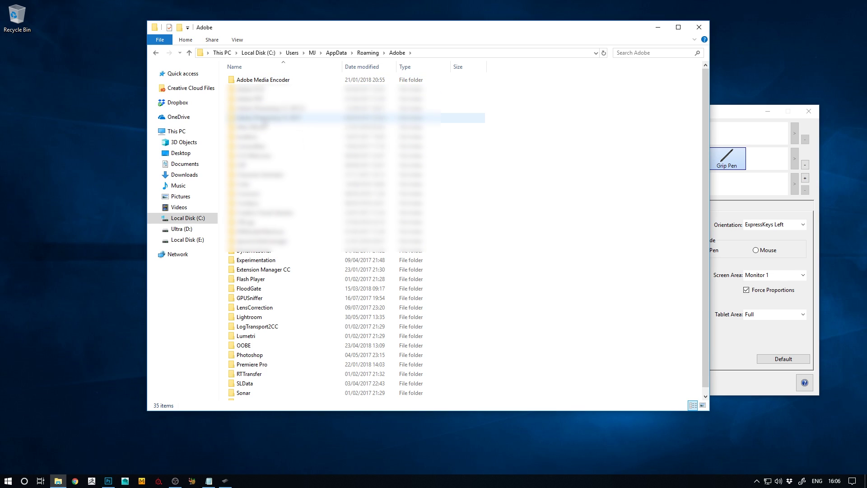
pyautogui.doubleClick(297, 119)
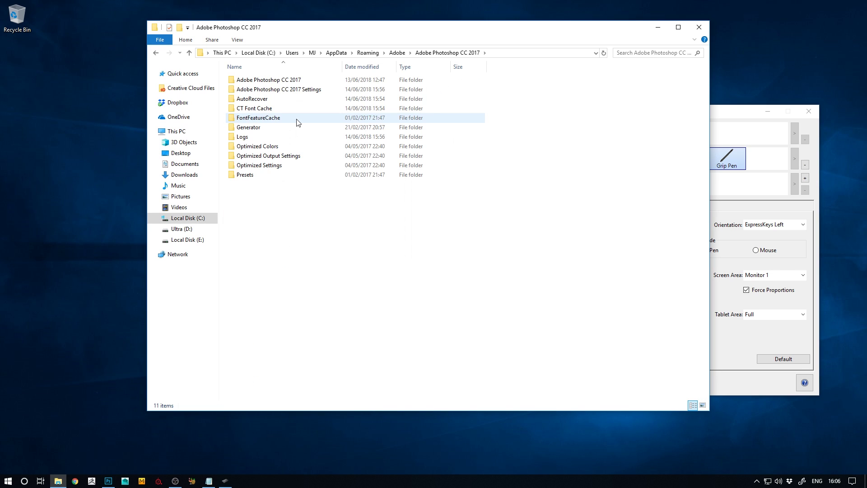
pyautogui.doubleClick(302, 93)
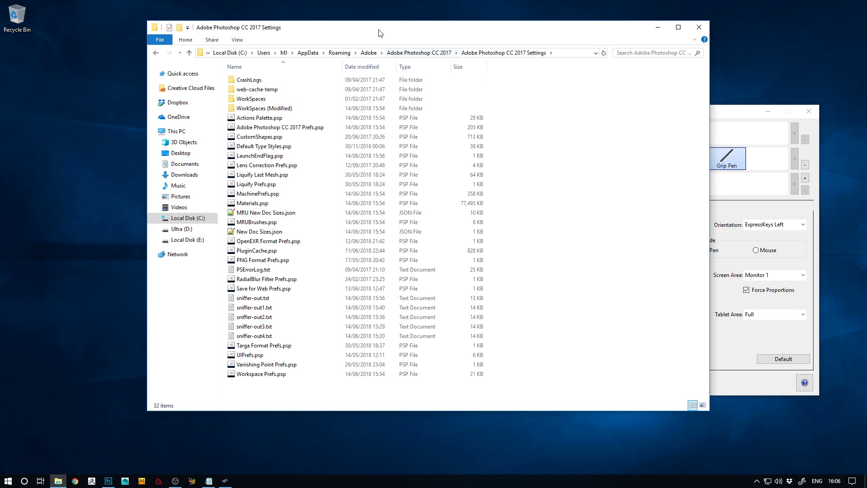
# - Move PSUserConfig.txt from the desktop into the Settings folder and minimize Explorer
pyautogui.moveTo(379, 32); pyautogui.dragTo(427, 347)
pyautogui.moveTo(463, 282); pyautogui.dragTo(668, 430)
pyautogui.moveTo(513, 348); pyautogui.dragTo(405, 63)
pyautogui.click(531, 250)
pyautogui.moveTo(507, 59); pyautogui.dragTo(498, 59)
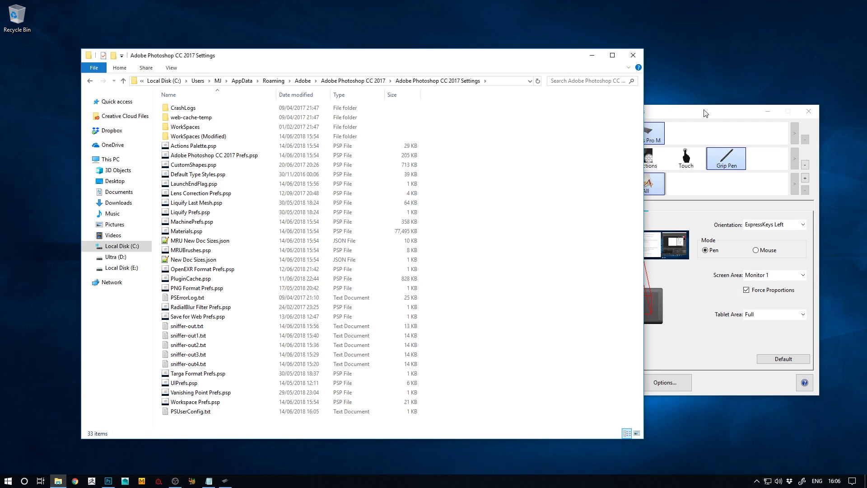
pyautogui.moveTo(706, 112); pyautogui.dragTo(727, 108)
pyautogui.click(591, 58)
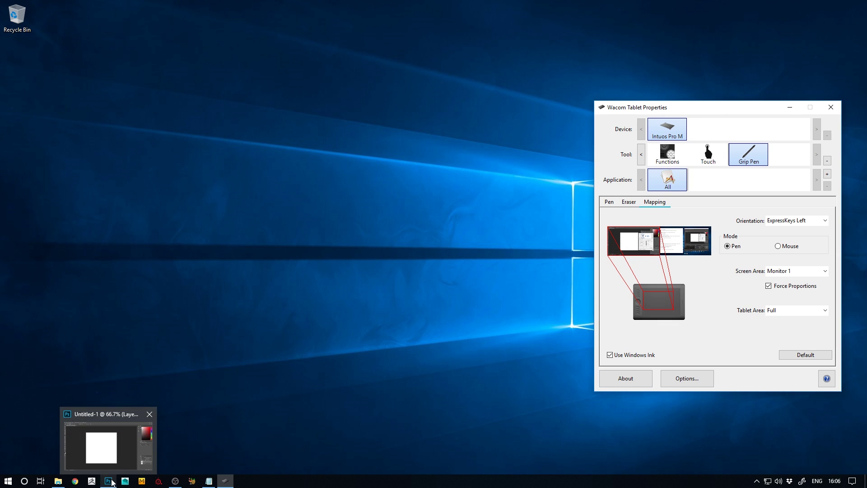
# - Quit Photoshop without saving Untitled-1 and relaunch it from Start search 'photo'
pyautogui.click(112, 481)
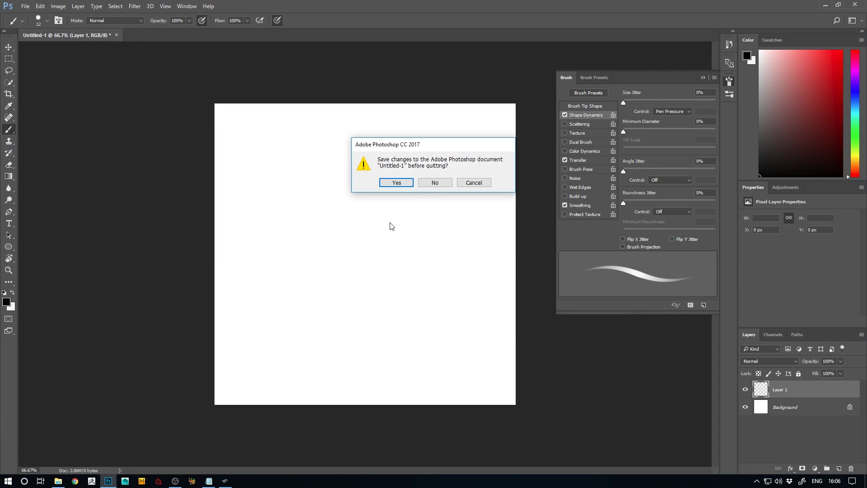
pyautogui.click(435, 182)
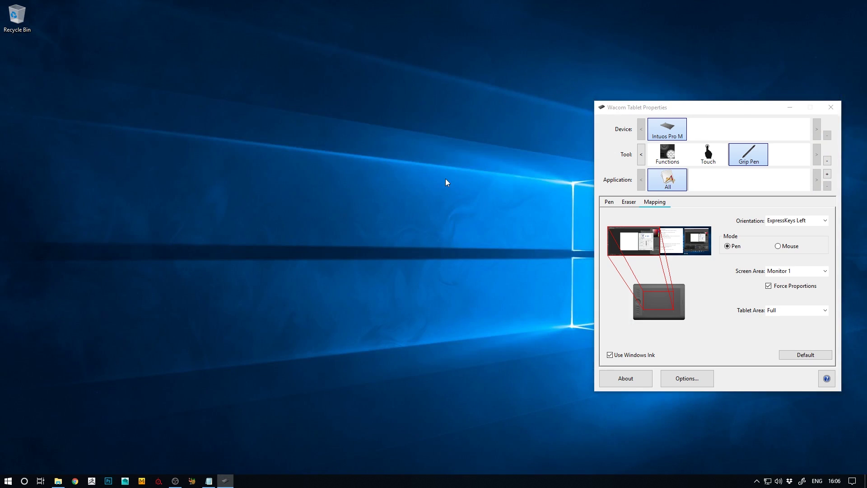
pyautogui.press('super')
pyautogui.write('photo')
pyautogui.press('Return')
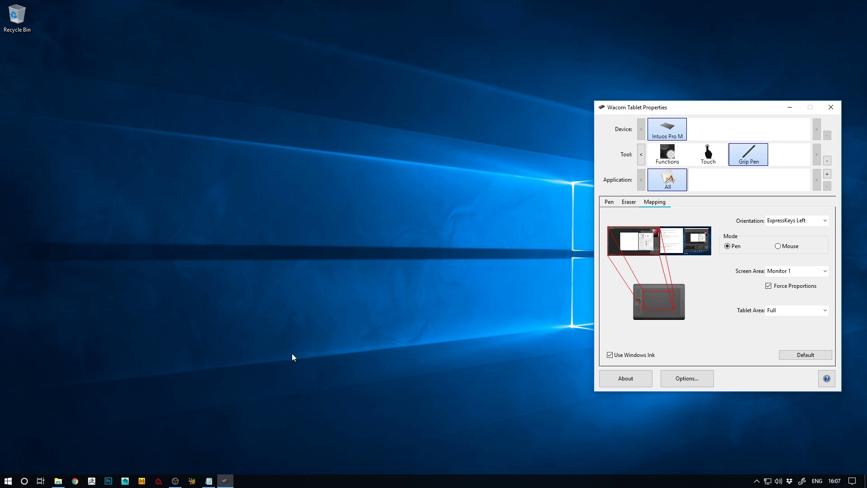
pyautogui.press('super')
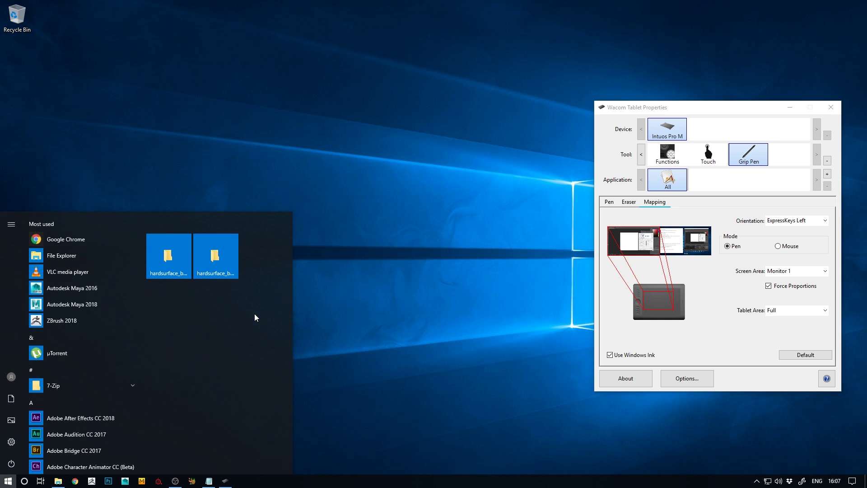
pyautogui.click(460, 365)
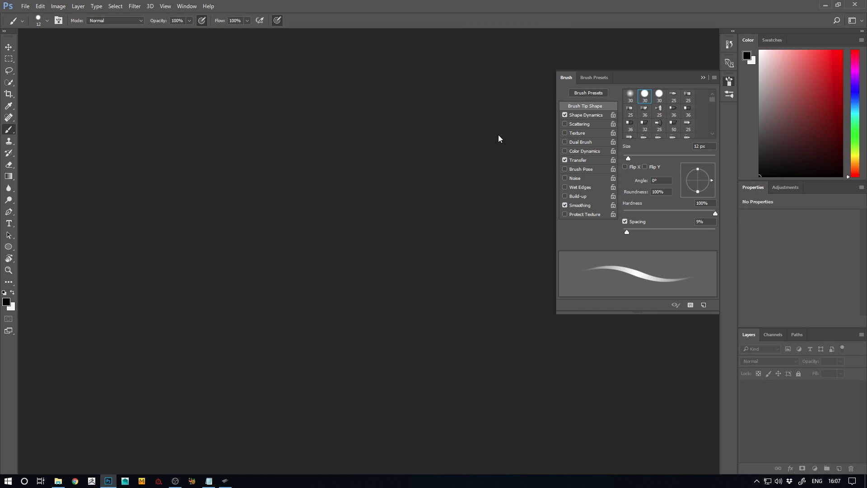
# - Create a 1000×1000 px document, add Layer 1, draw test strokes, then clear them
pyautogui.hotkey('ctrl', 'n')
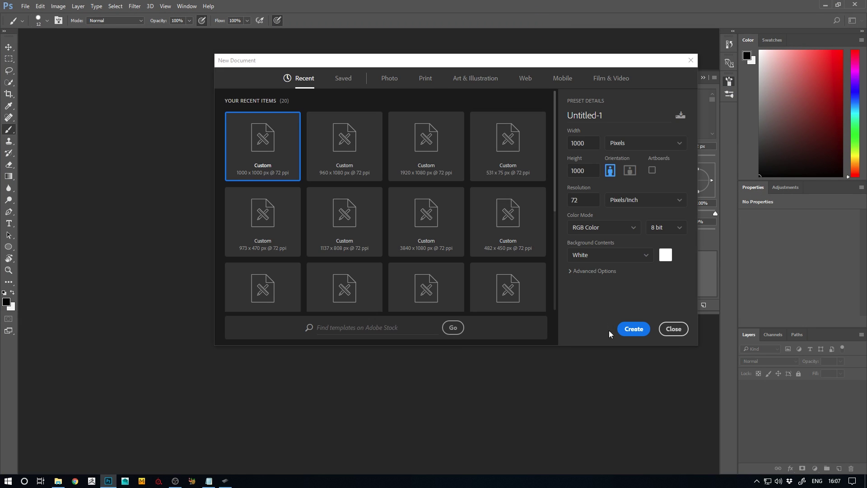
pyautogui.click(626, 331)
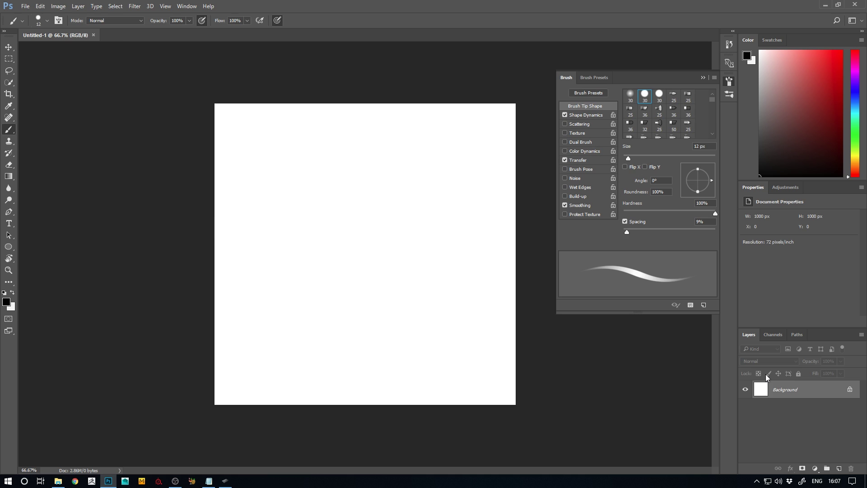
pyautogui.hotkey('ctrl', 'alt', 'shift', 'n')
pyautogui.moveTo(379, 199)
pyautogui.mouseDown()
pyautogui.moveTo(379, 231)
pyautogui.moveTo(418, 273)
pyautogui.moveTo(437, 253)
pyautogui.moveTo(436, 263)
pyautogui.mouseUp()
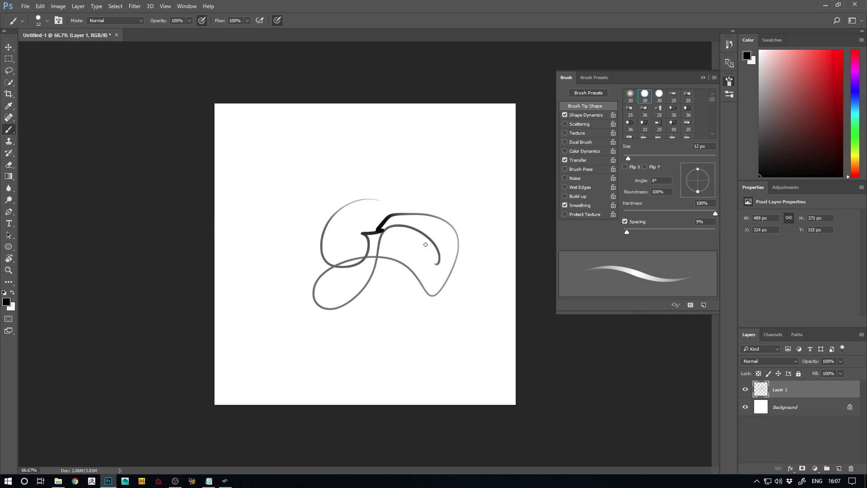
pyautogui.moveTo(446, 216); pyautogui.dragTo(445, 226)
pyautogui.hotkey('ctrl', 'alt', 'z')
pyautogui.hotkey('ctrl', 'alt', 'z')
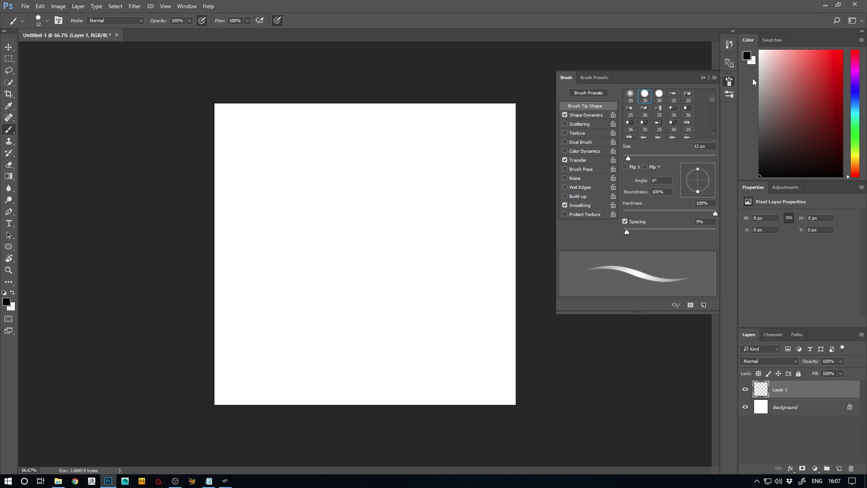
# - Restore down Photoshop and uncheck Use Windows Ink on the Grip Pen's Mapping tab
pyautogui.click(838, 4)
pyautogui.rightClick(764, 52)
pyautogui.click(763, 41)
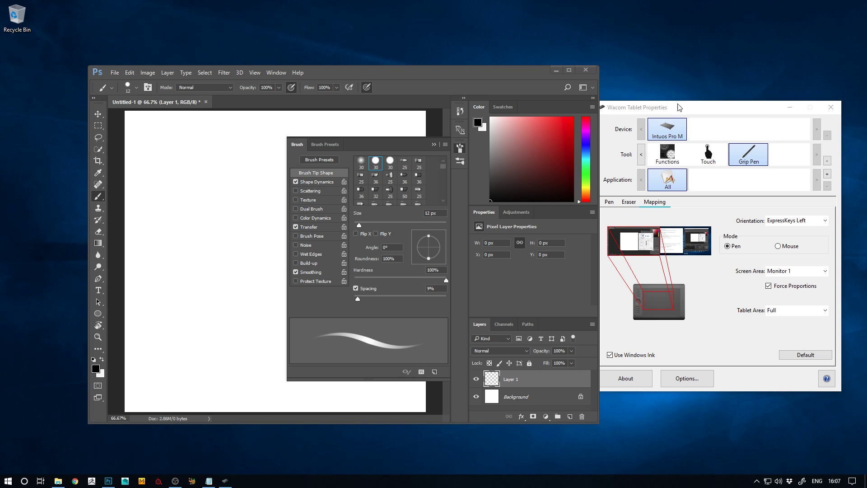
pyautogui.moveTo(702, 111); pyautogui.dragTo(714, 107)
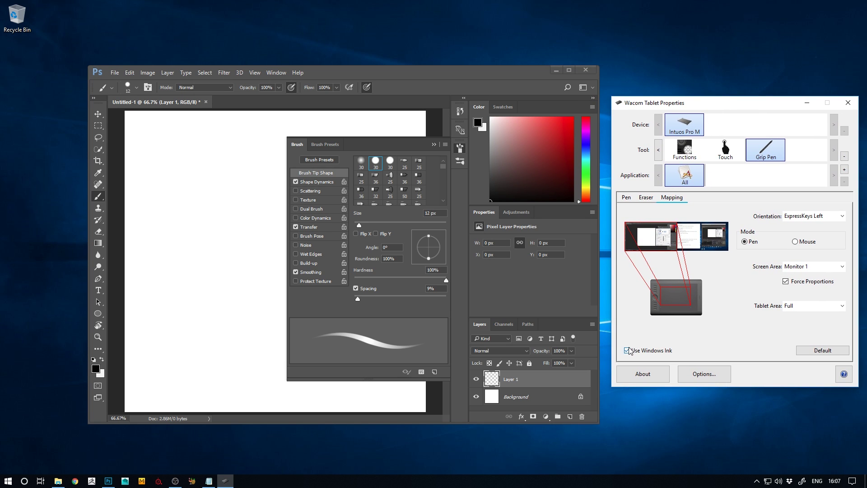
pyautogui.click(627, 350)
# - Draw a pressure test stroke in Photoshop, then bring Wacom Tablet Properties back forward
pyautogui.click(408, 76)
pyautogui.moveTo(240, 192)
pyautogui.mouseDown()
pyautogui.moveTo(227, 246)
pyautogui.moveTo(236, 282)
pyautogui.moveTo(195, 315)
pyautogui.moveTo(180, 267)
pyautogui.moveTo(198, 230)
pyautogui.moveTo(194, 175)
pyautogui.moveTo(255, 216)
pyautogui.mouseUp()
pyautogui.click(676, 343)
pyautogui.moveTo(698, 103); pyautogui.dragTo(693, 95)
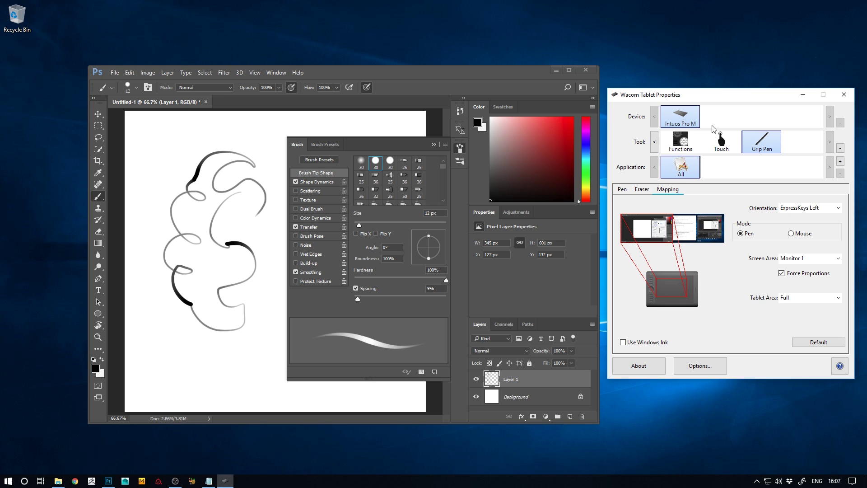
pyautogui.moveTo(735, 102); pyautogui.dragTo(738, 95)
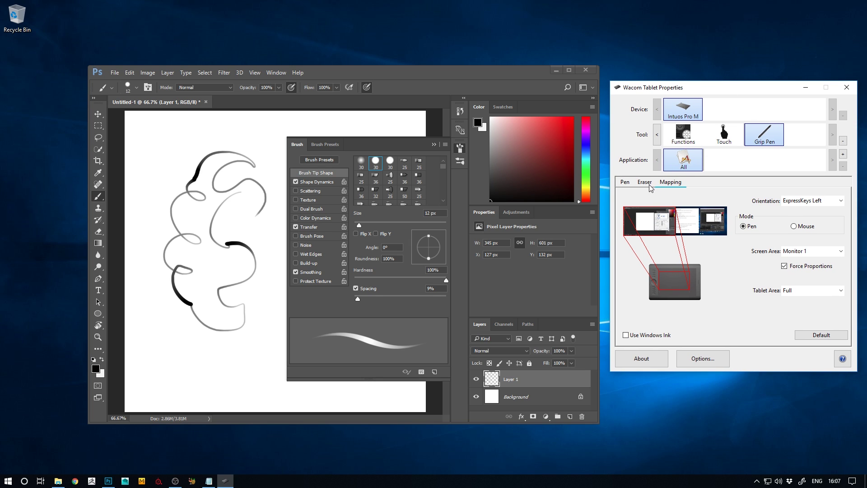
# - Draw test arcs in maximized Photoshop, then set the Pen tab's Tip Double Click Distance to Off
pyautogui.click(627, 183)
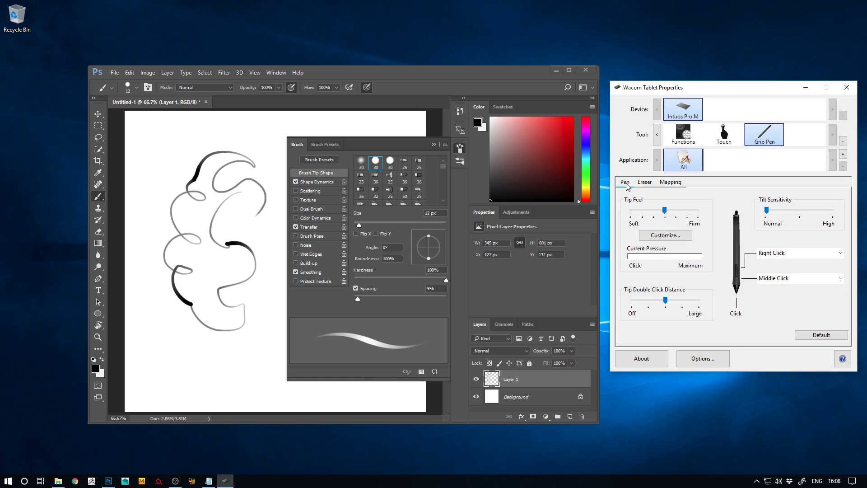
pyautogui.doubleClick(372, 78)
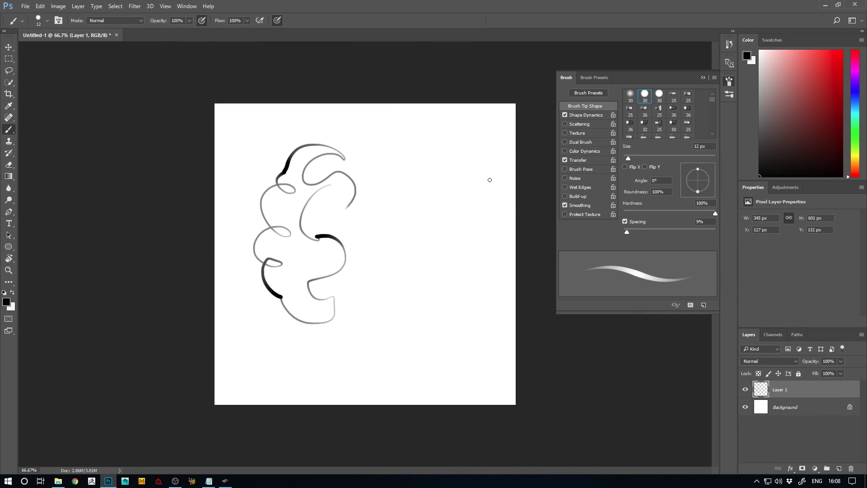
pyautogui.moveTo(479, 175)
pyautogui.mouseDown()
pyautogui.moveTo(427, 179)
pyautogui.moveTo(434, 234)
pyautogui.mouseUp()
pyautogui.moveTo(465, 144)
pyautogui.mouseDown()
pyautogui.moveTo(410, 247)
pyautogui.moveTo(447, 258)
pyautogui.mouseUp()
pyautogui.moveTo(496, 220)
pyautogui.mouseDown()
pyautogui.moveTo(427, 216)
pyautogui.moveTo(420, 281)
pyautogui.mouseUp()
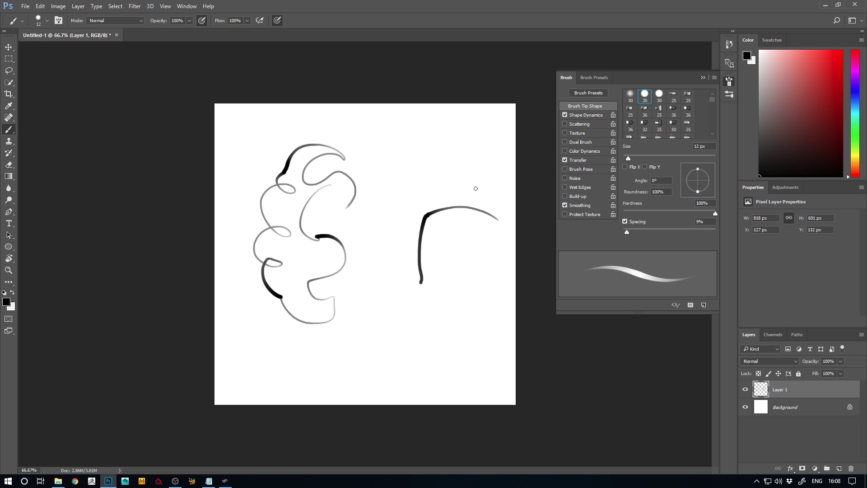
pyautogui.moveTo(496, 207); pyautogui.dragTo(414, 266)
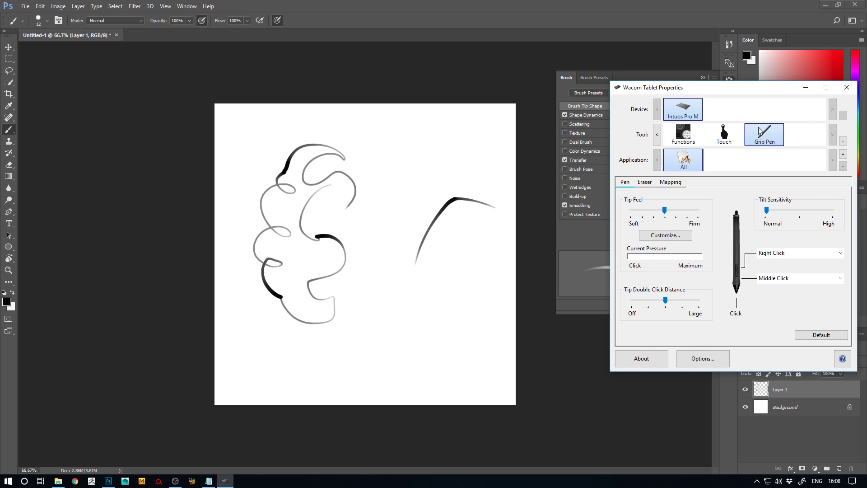
pyautogui.moveTo(665, 300); pyautogui.dragTo(629, 305)
pyautogui.moveTo(716, 90); pyautogui.dragTo(589, 117)
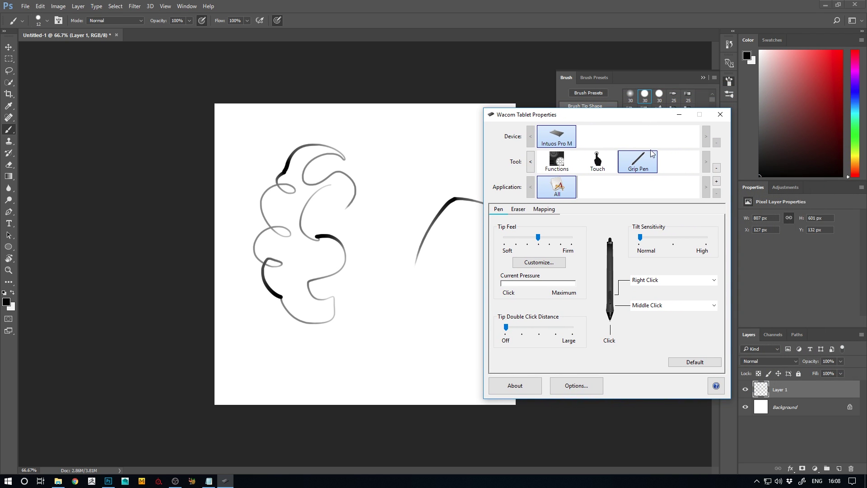
# - Open Pen & Windows Ink settings via Start search 'pen' and turn off Show Visual Effects and Show cursor
pyautogui.click(825, 4)
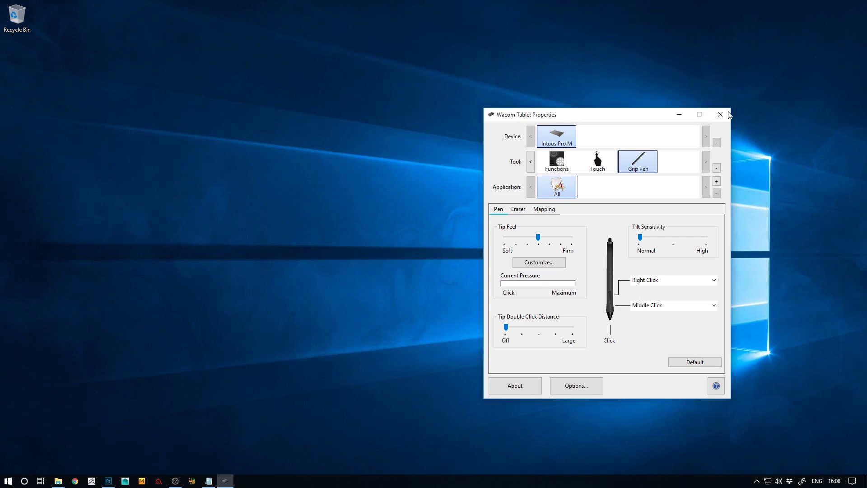
pyautogui.click(678, 116)
pyautogui.press('super')
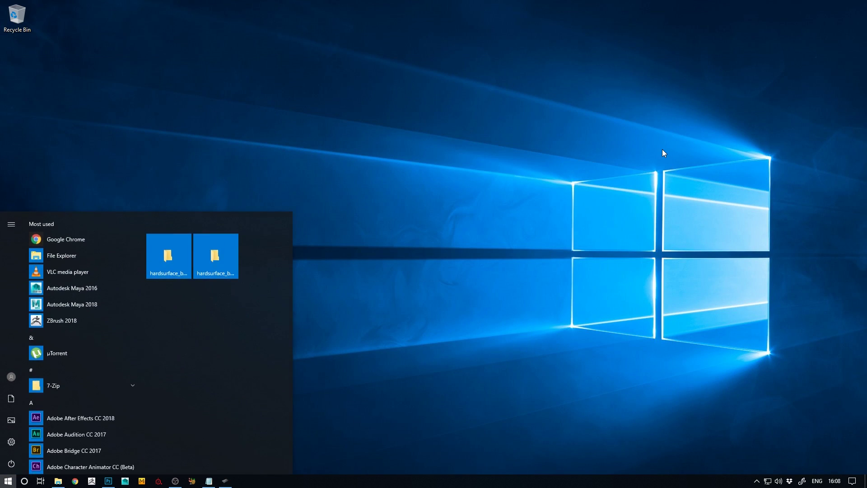
pyautogui.write('pen')
pyautogui.press('Return')
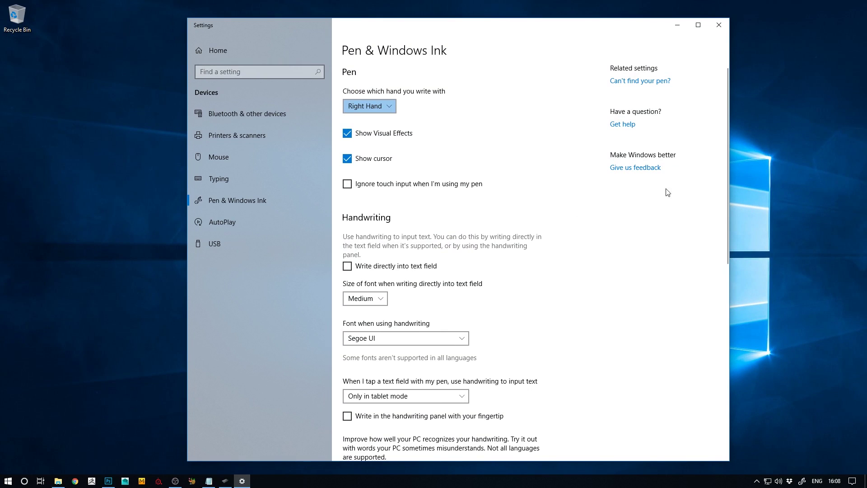
pyautogui.click(347, 133)
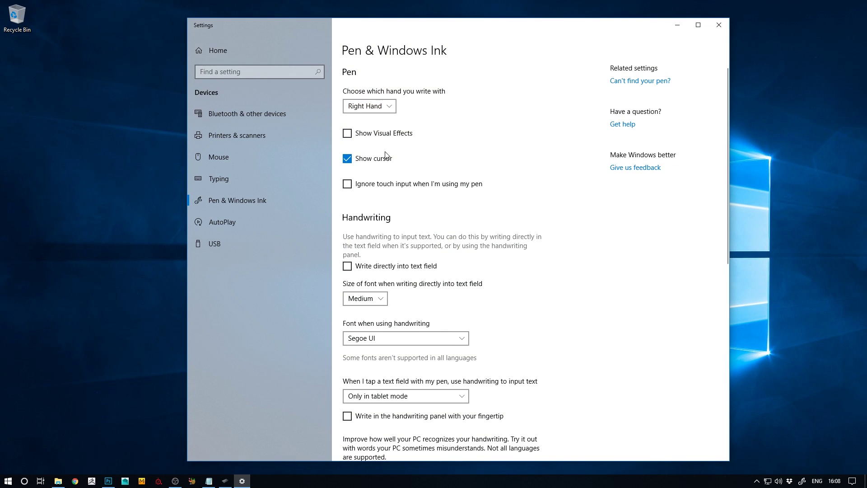
pyautogui.click(386, 157)
# - Set the Click once, Double-click and Press and hold pen actions to Nothing, then close Settings
pyautogui.scroll(-10, 496, 237)
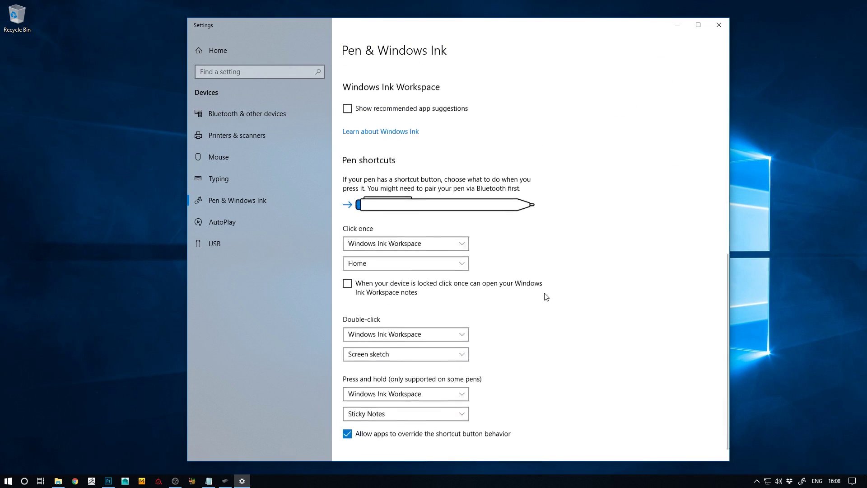
pyautogui.click(394, 238)
pyautogui.click(380, 220)
pyautogui.click(384, 326)
pyautogui.click(380, 313)
pyautogui.click(388, 384)
pyautogui.click(388, 368)
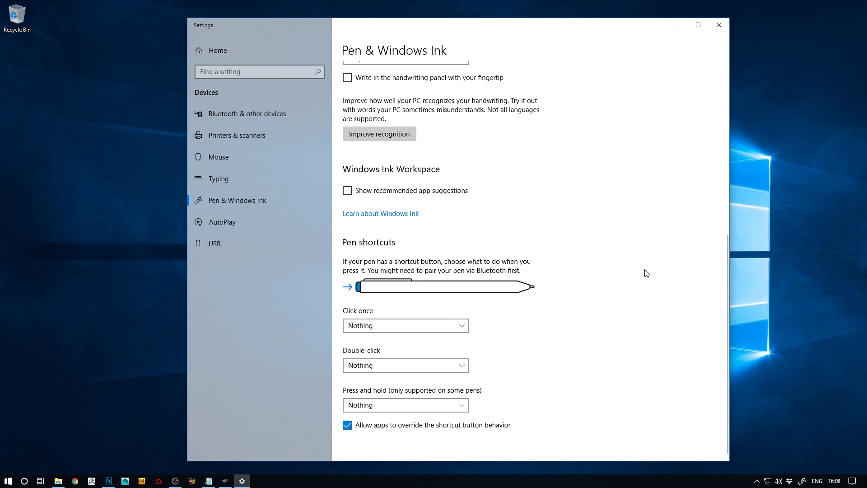
pyautogui.click(721, 27)
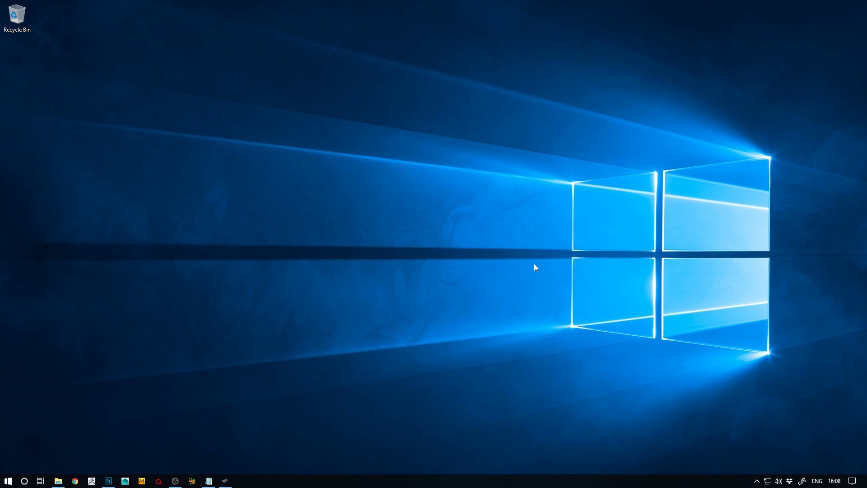
# - Switch back to Photoshop and draw a looping stroke that tapers with pen pressure
pyautogui.rightClick(533, 248)
pyautogui.click(541, 208)
pyautogui.hotkey('alt', 'Tab')
pyautogui.click(454, 273)
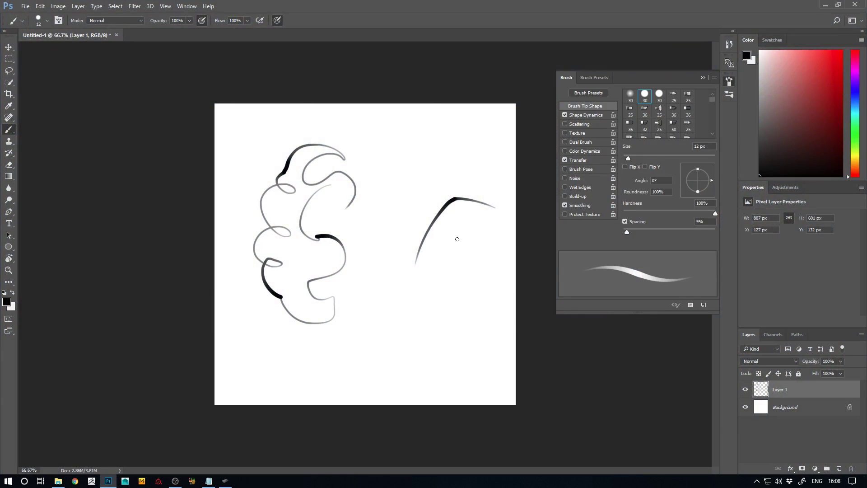
pyautogui.moveTo(369, 292)
pyautogui.mouseDown()
pyautogui.moveTo(371, 207)
pyautogui.moveTo(450, 161)
pyautogui.moveTo(381, 205)
pyautogui.moveTo(375, 300)
pyautogui.mouseUp()
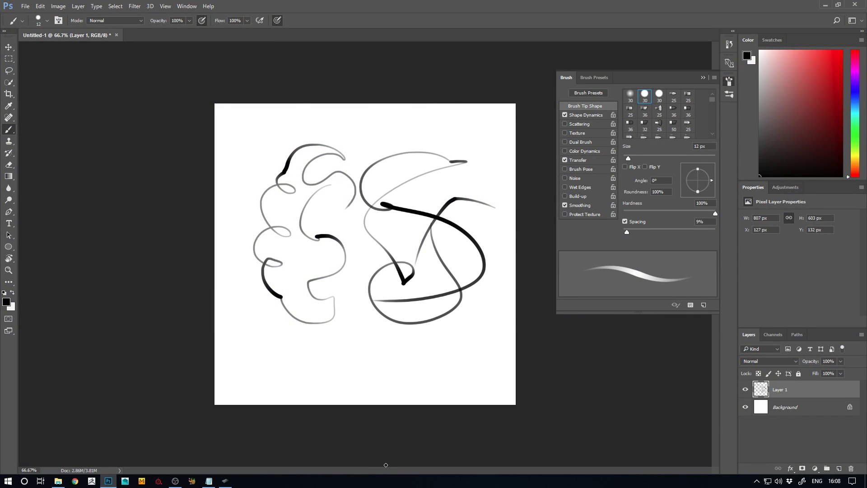